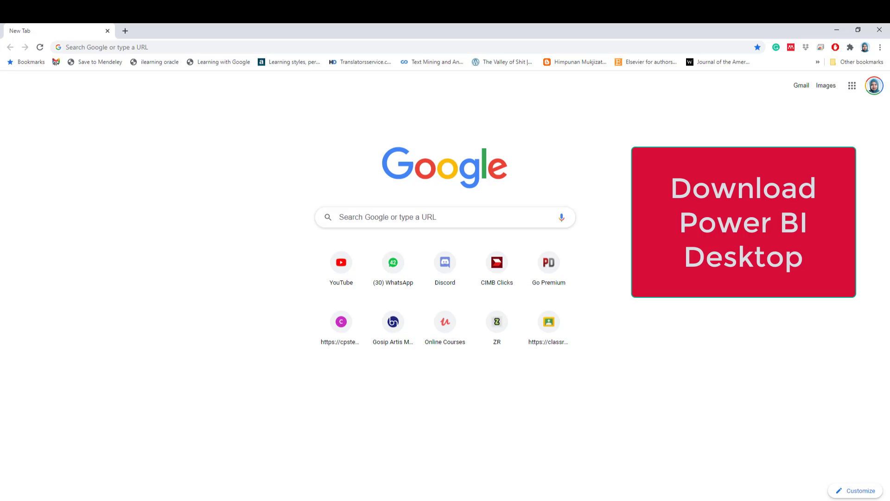
Search the web for "power bi download" and open Microsoft's Power BI Downloads page
{"action": "type", "text": "power bi download"}
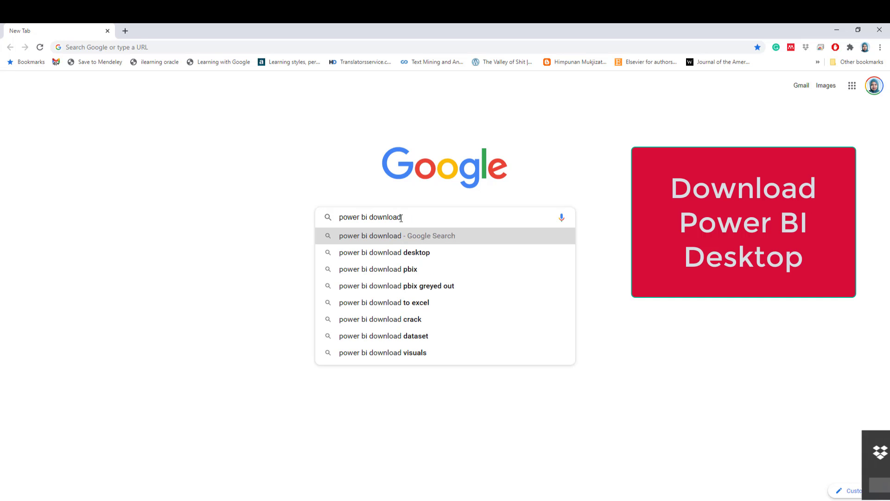
{"action": "key", "text": "Return"}
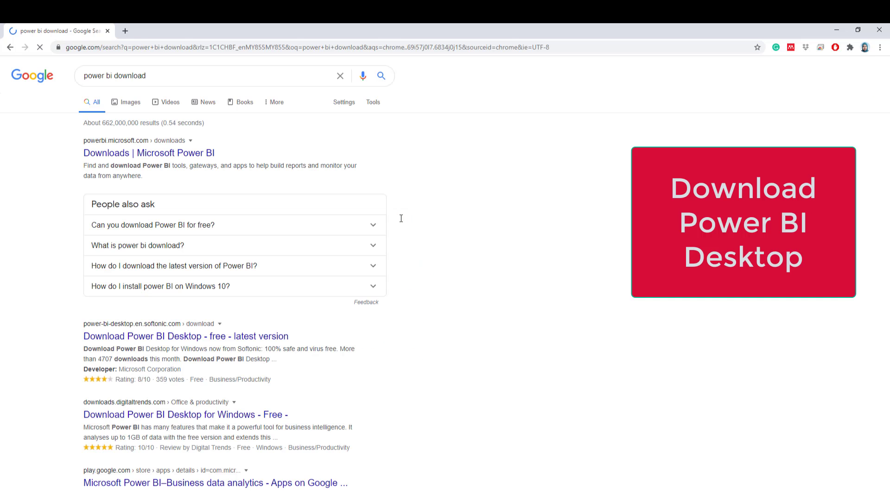
{"action": "left_click", "coordinate": [202, 154]}
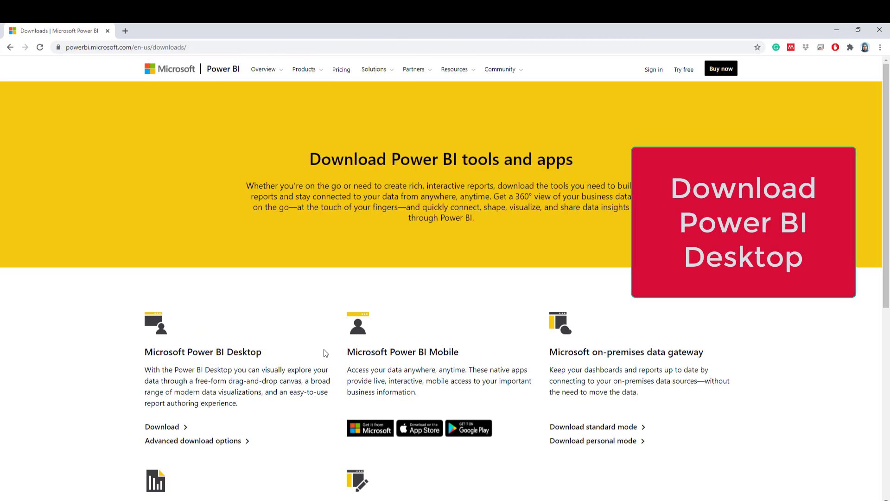
Open the Microsoft Power BI Desktop download in Microsoft Store, view its product page, and close the store
{"action": "scroll", "coordinate": [255, 366], "scroll_direction": "down", "scroll_amount": 4}
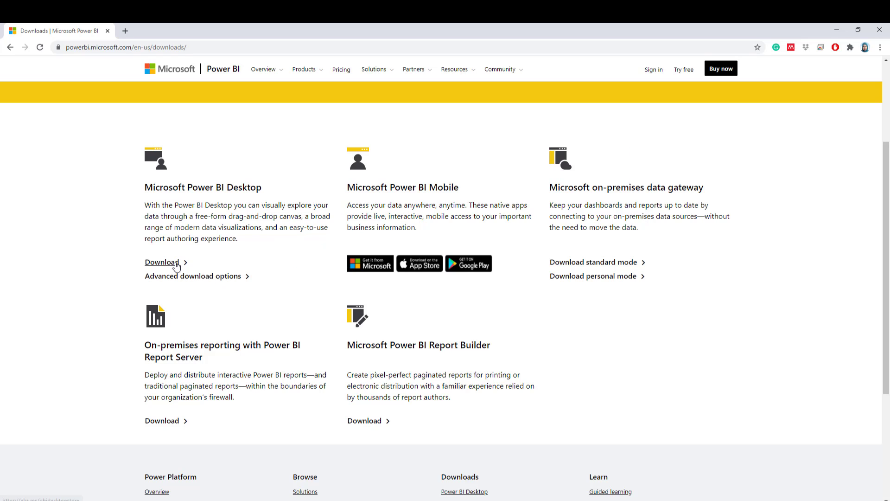
{"action": "left_click", "coordinate": [176, 262]}
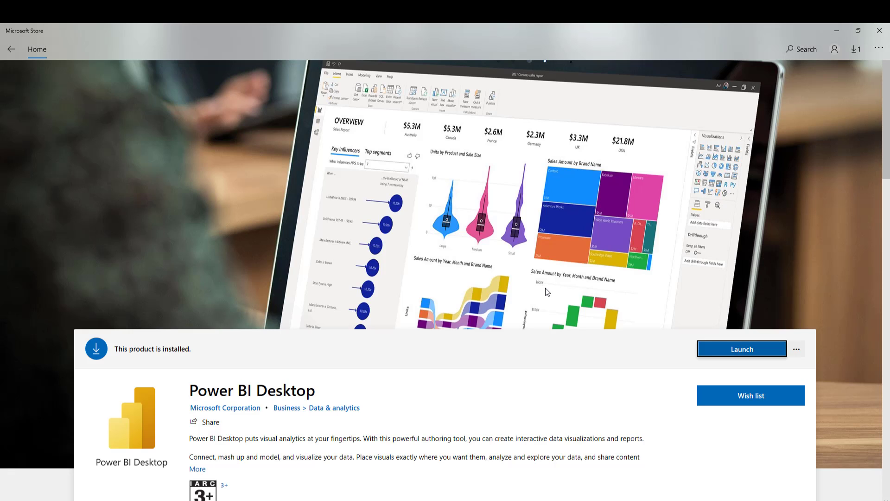
{"action": "scroll", "coordinate": [547, 291], "scroll_direction": "down", "scroll_amount": 5}
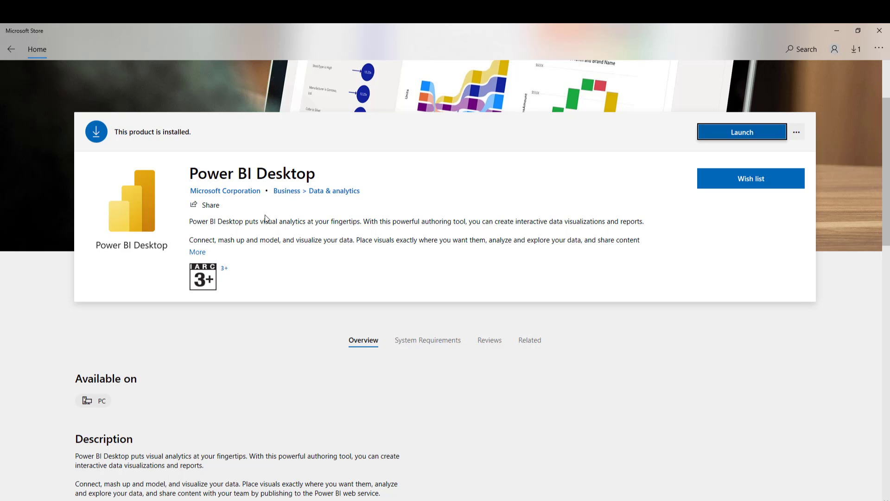
{"action": "left_click", "coordinate": [880, 33]}
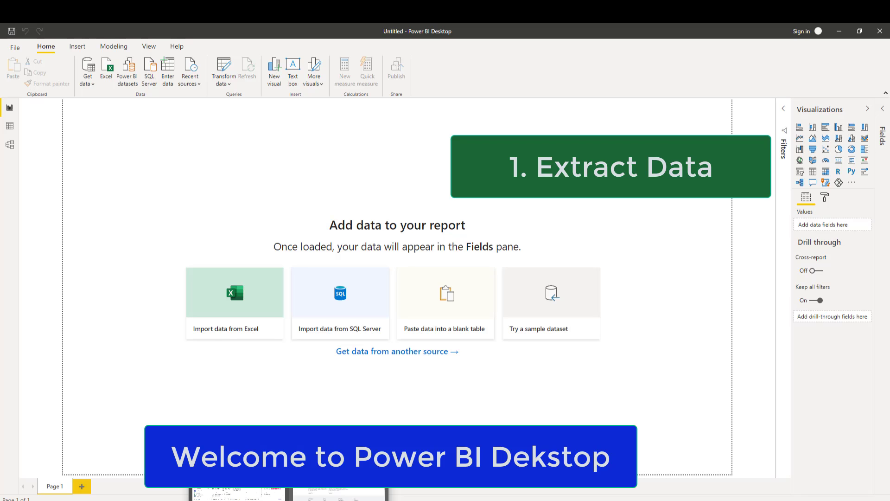
{"action": "left_click", "coordinate": [85, 80]}
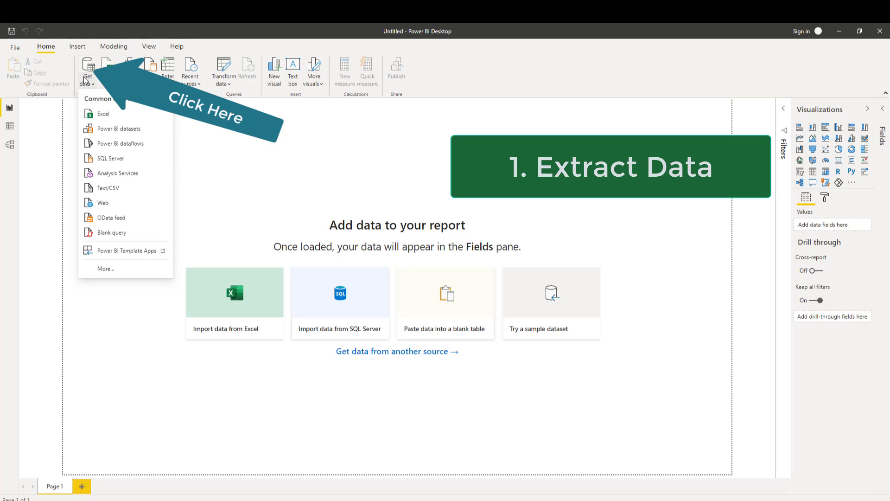
{"action": "left_click", "coordinate": [118, 202]}
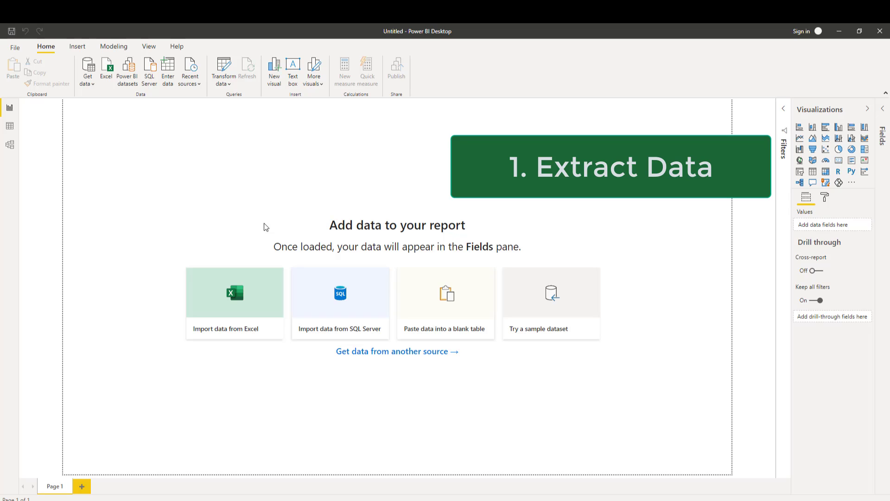
{"action": "right_click", "coordinate": [319, 267]}
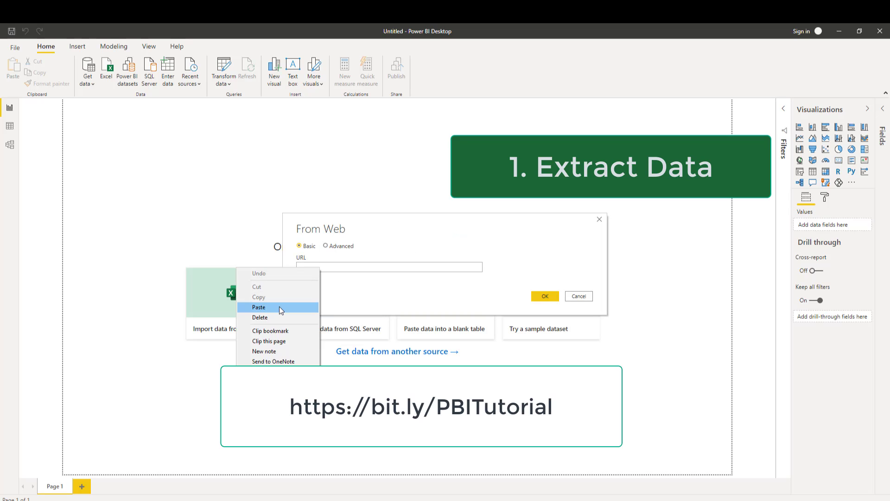
{"action": "left_click", "coordinate": [280, 307]}
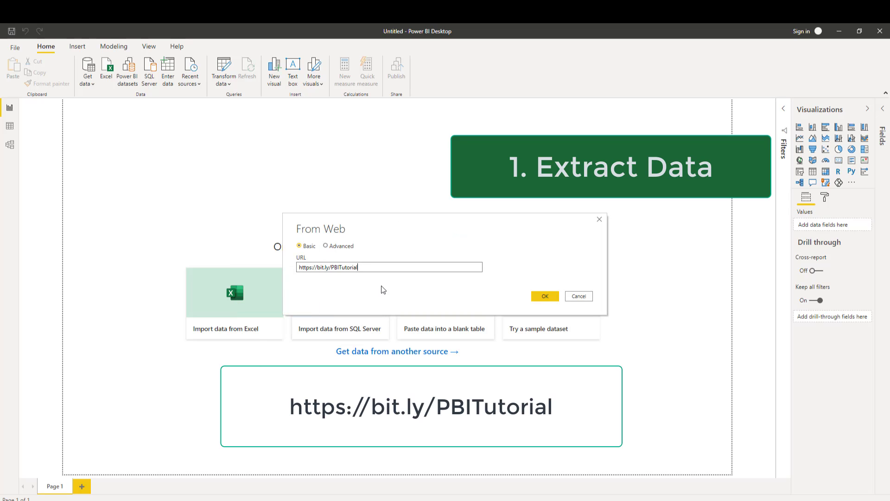
{"action": "left_click", "coordinate": [544, 298]}
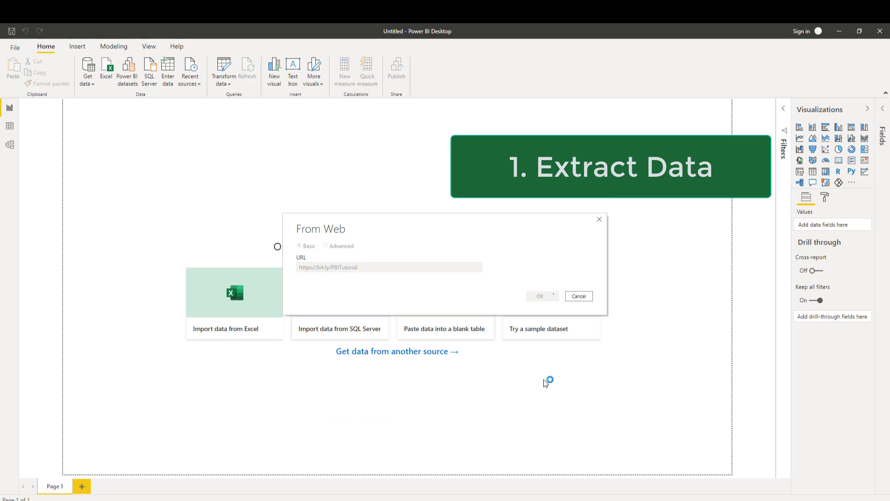
{"action": "left_click", "coordinate": [545, 309]}
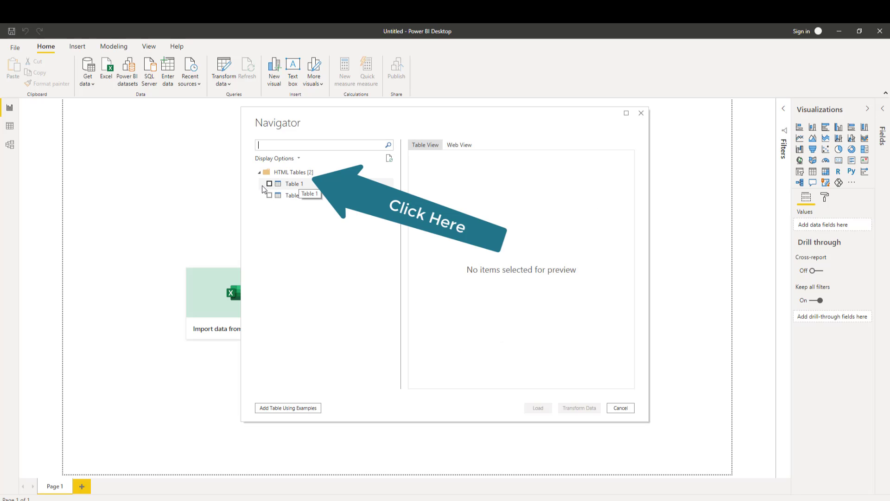
Preview Table 1 and Table 2 from the web source, then select Table 1 for transformation in Power Query Editor
{"action": "left_click", "coordinate": [297, 187]}
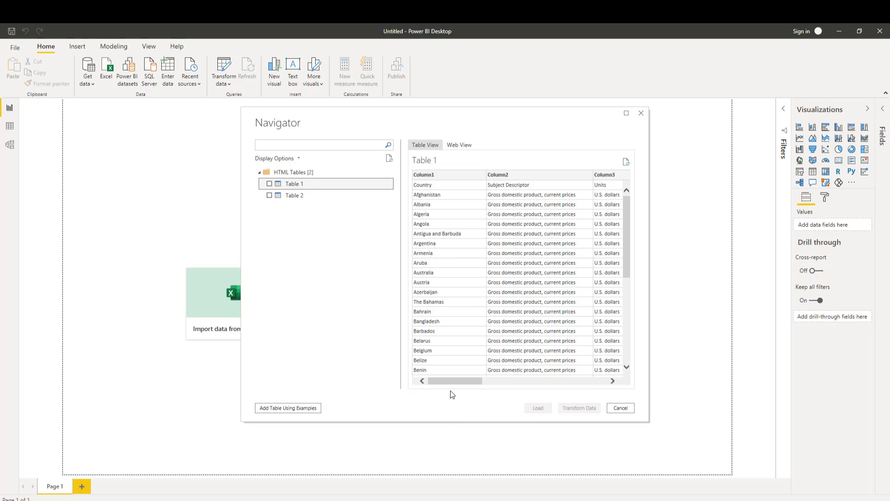
{"action": "mouse_move", "coordinate": [458, 381]}
{"action": "left_mouse_down"}
{"action": "mouse_move", "coordinate": [566, 383]}
{"action": "mouse_move", "coordinate": [442, 387]}
{"action": "left_mouse_up"}
{"action": "left_click", "coordinate": [290, 195]}
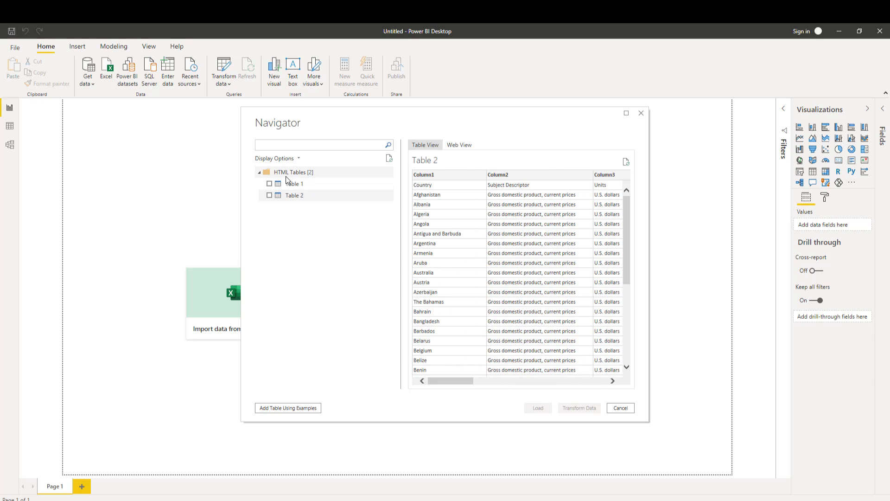
{"action": "left_click", "coordinate": [269, 184]}
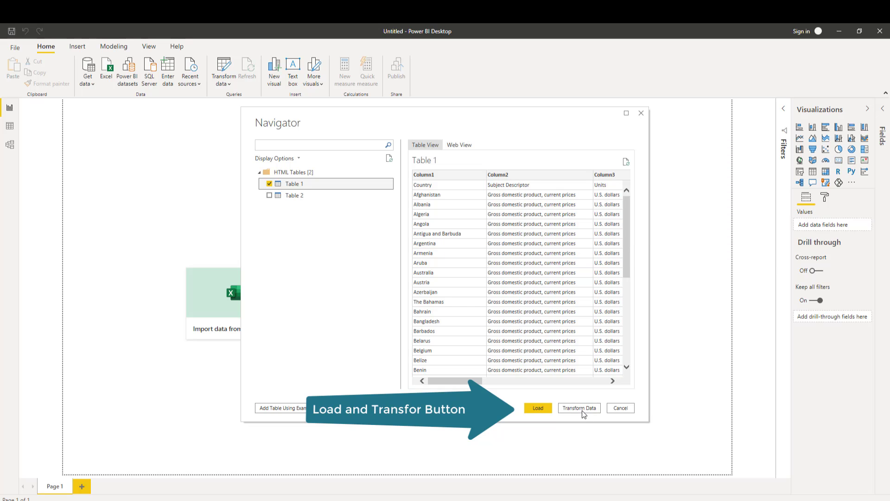
{"action": "left_click", "coordinate": [579, 408]}
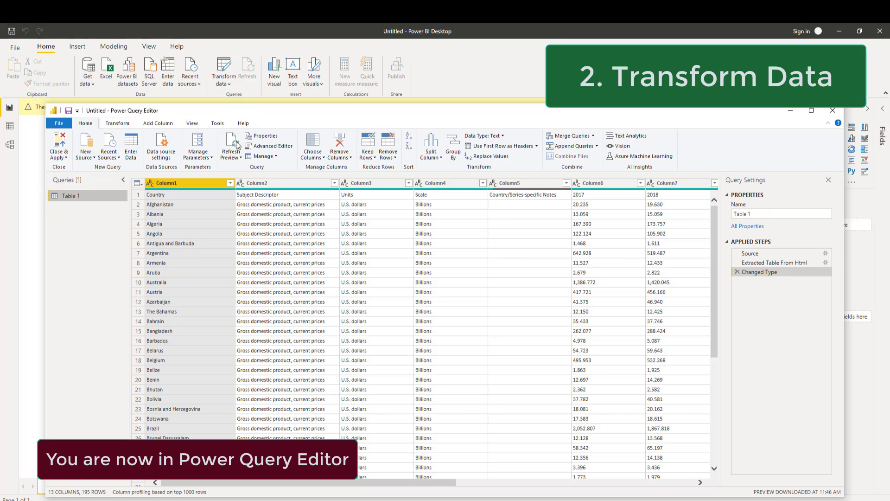
Check the global regional settings for an English (United States) model language and accept the options
{"action": "left_click_drag", "start_coordinate": [371, 116], "coordinate": [368, 66]}
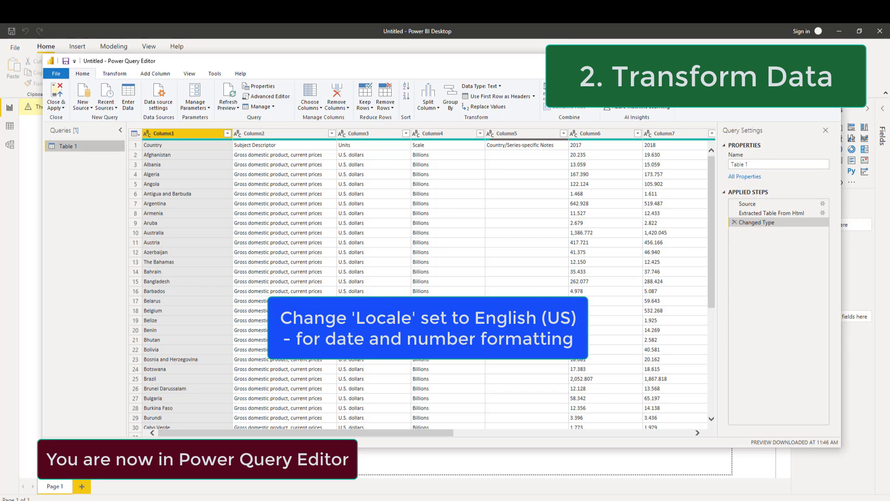
{"action": "left_click", "coordinate": [63, 79]}
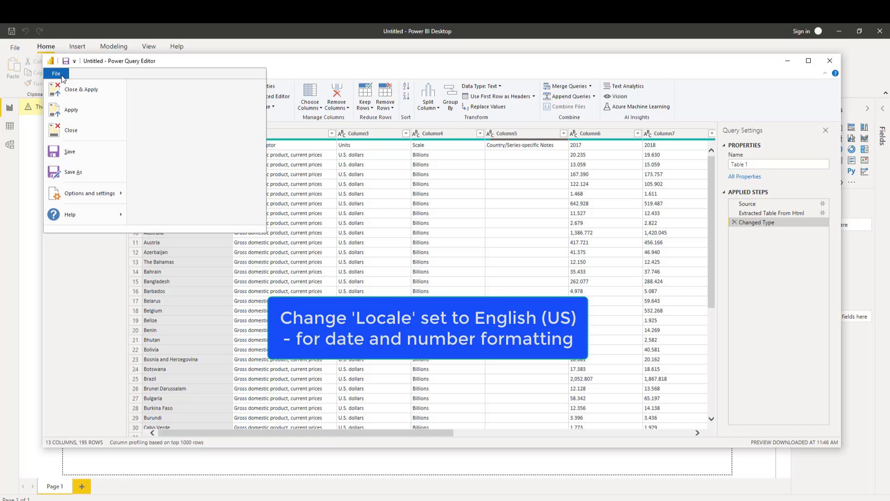
{"action": "left_click", "coordinate": [102, 198]}
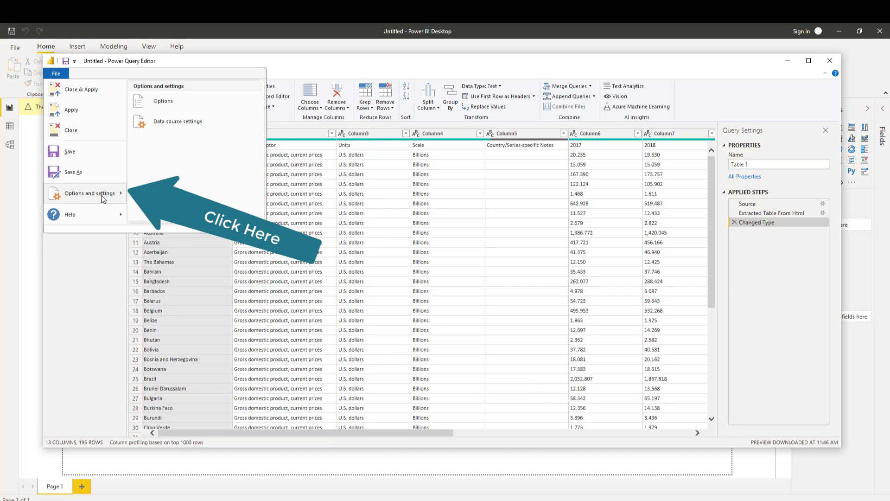
{"action": "left_click", "coordinate": [181, 103]}
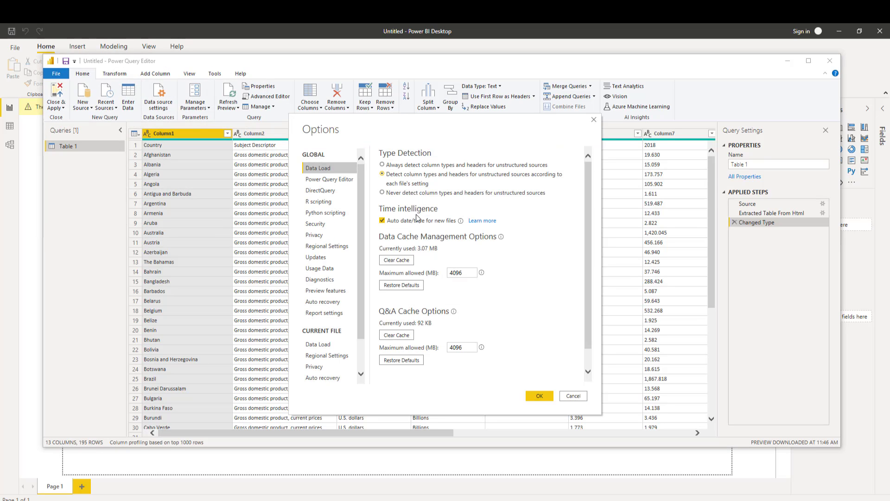
{"action": "left_click", "coordinate": [327, 247]}
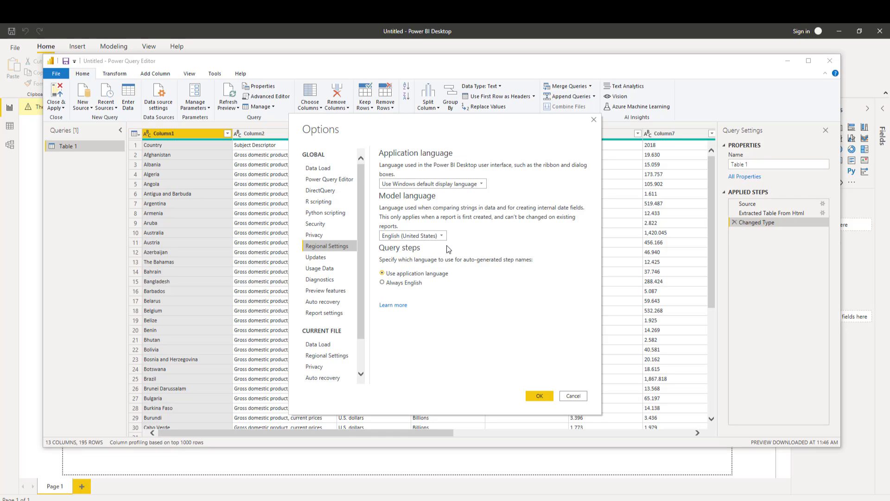
{"action": "left_click", "coordinate": [538, 397]}
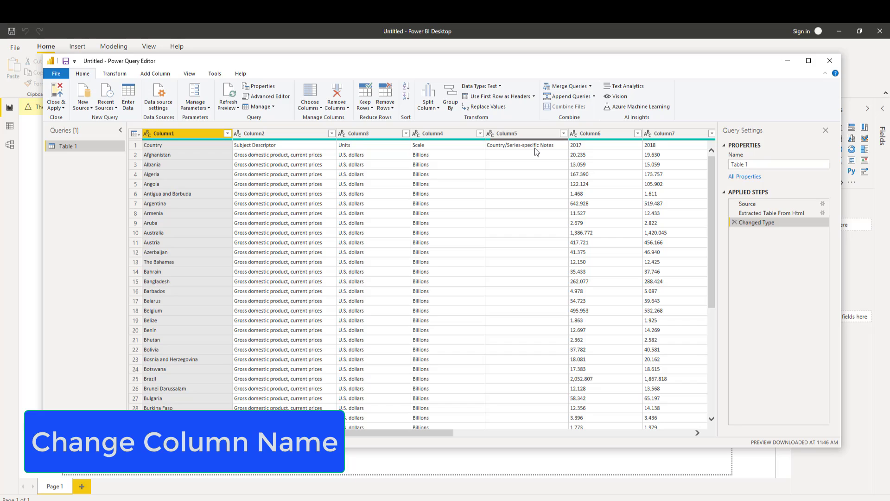
Promote the first row of Table 1 to column headers and remove the Country/Series-specific Notes column
{"action": "left_click", "coordinate": [499, 99]}
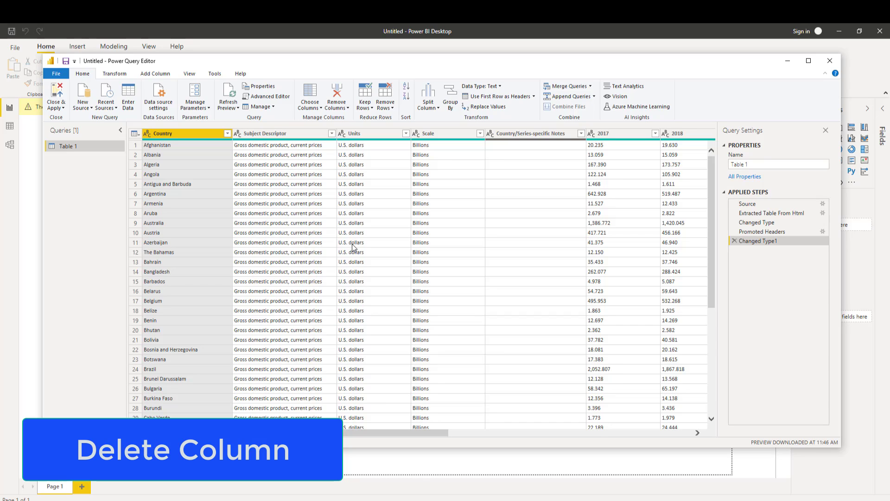
{"action": "left_click", "coordinate": [560, 134]}
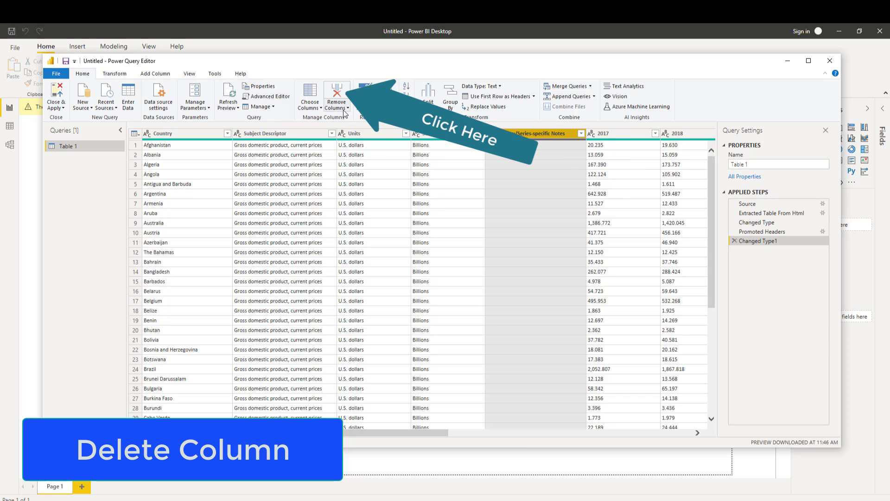
{"action": "left_click", "coordinate": [336, 93]}
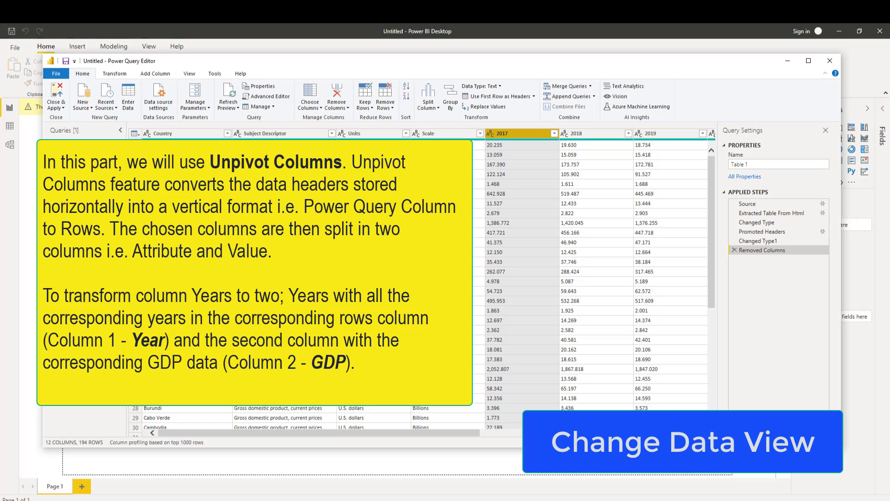
Unpivot the year columns 2017 through 2024 into attribute-value rows
{"action": "left_click_drag", "start_coordinate": [460, 435], "coordinate": [650, 435]}
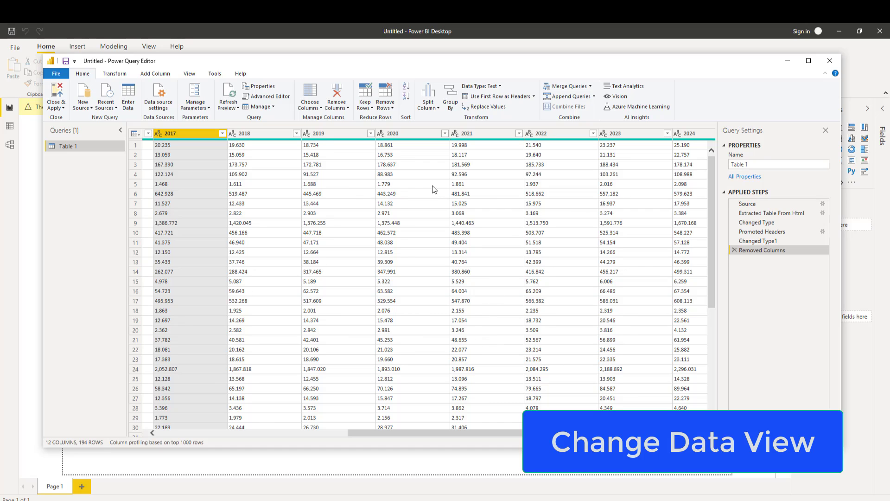
{"action": "left_click", "coordinate": [257, 134]}
{"action": "left_click", "coordinate": [180, 133]}
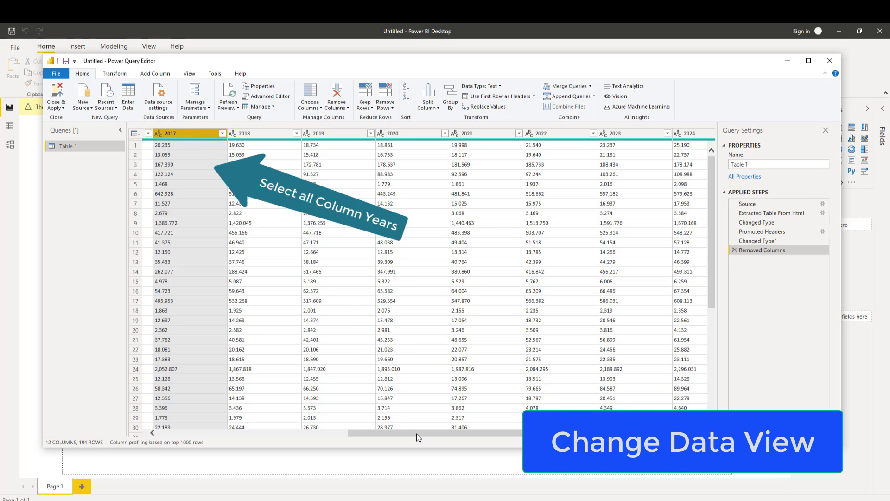
{"action": "left_click_drag", "start_coordinate": [416, 433], "coordinate": [439, 434]}
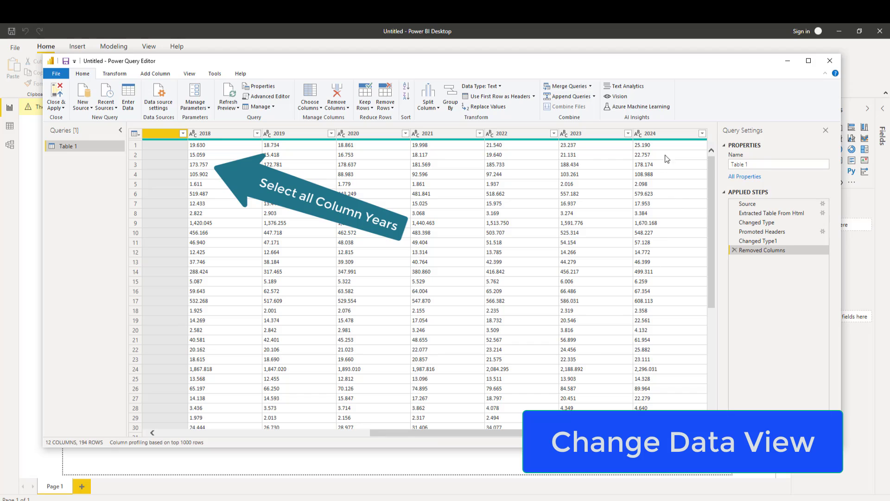
{"action": "left_click", "coordinate": [660, 134], "text": "shift"}
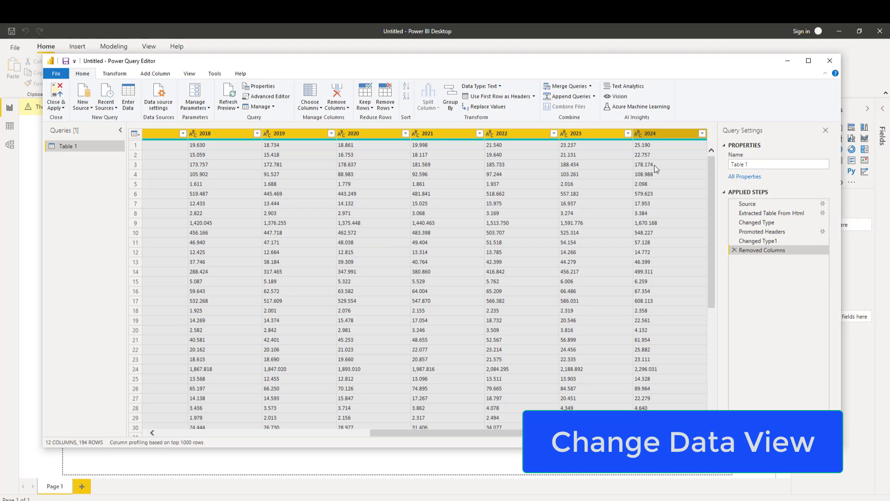
{"action": "left_click", "coordinate": [114, 74]}
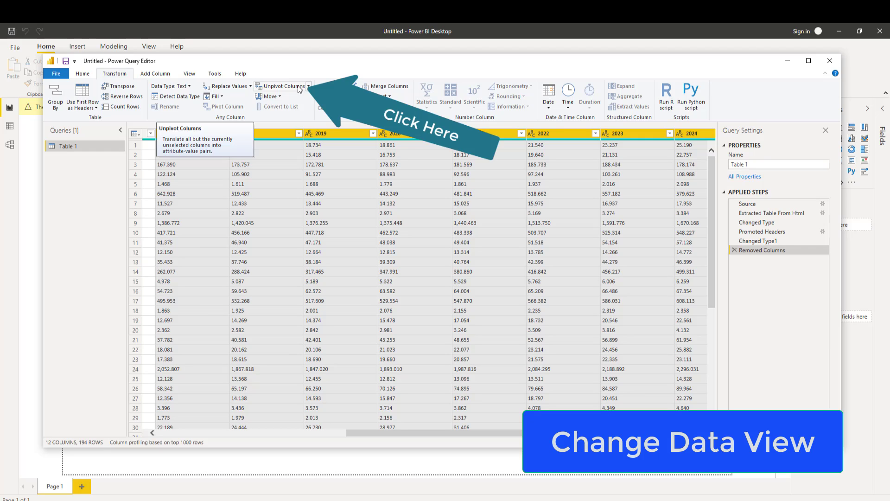
{"action": "left_click", "coordinate": [283, 86]}
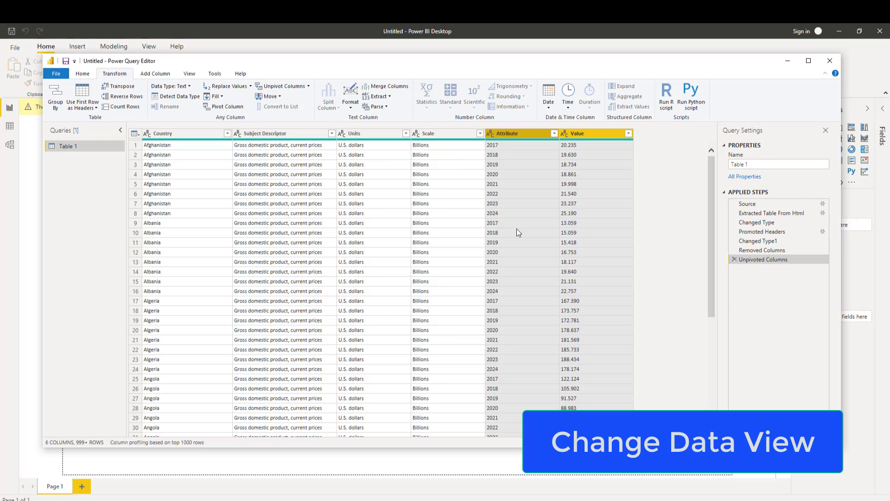
Rename the Attribute column to Year and the Value column to GDP
{"action": "double_click", "coordinate": [526, 134]}
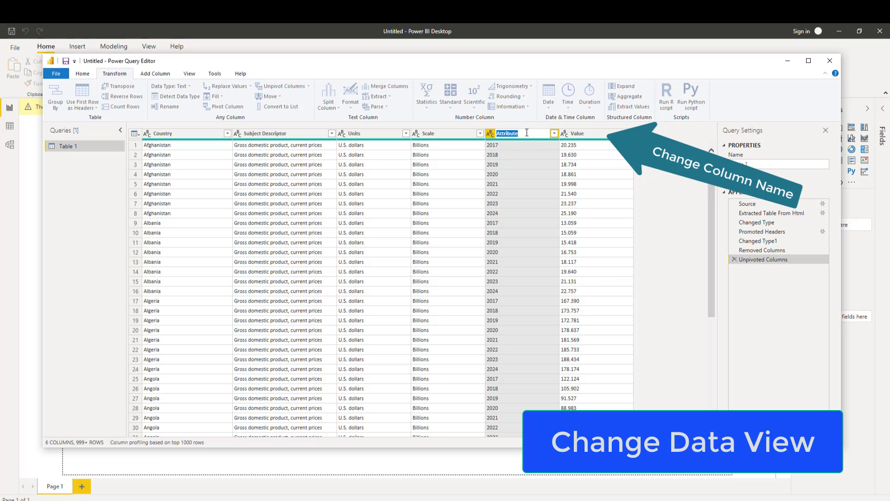
{"action": "type", "text": "Year"}
{"action": "key", "text": "Return"}
{"action": "double_click", "coordinate": [580, 133]}
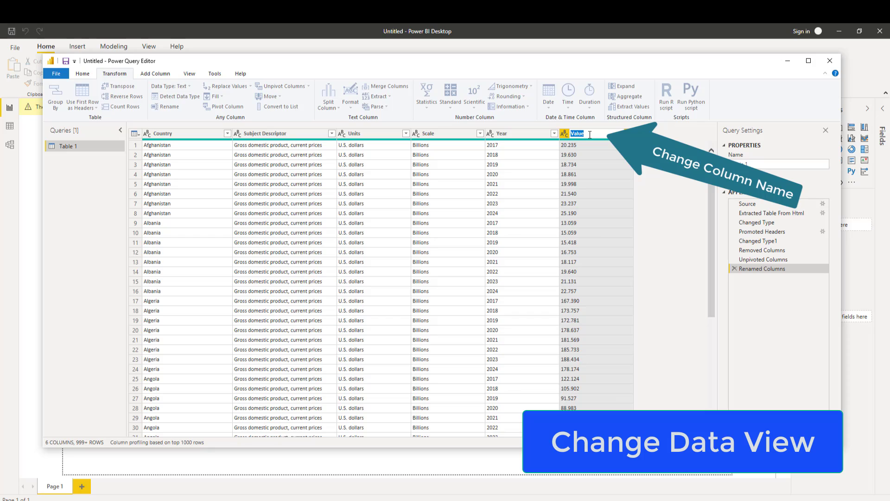
{"action": "type", "text": "GDP"}
{"action": "key", "text": "Return"}
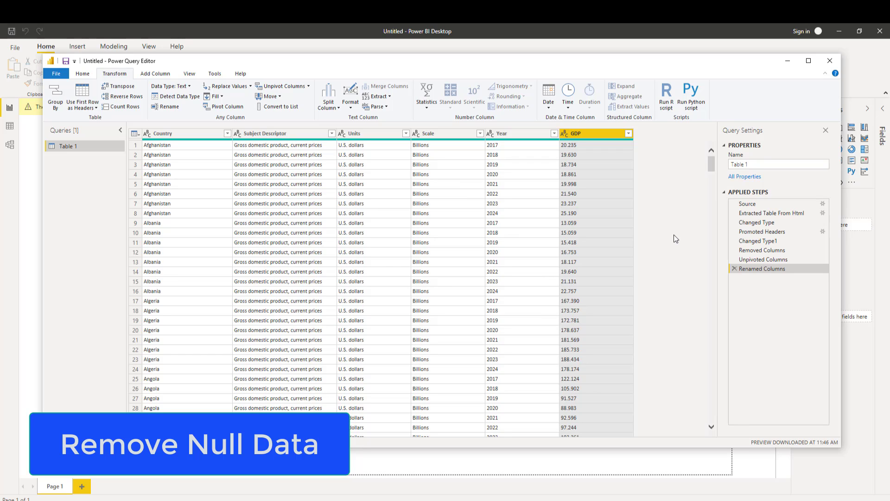
Remove the empty values from the GDP column and set its data type to Decimal Number
{"action": "left_click", "coordinate": [628, 134]}
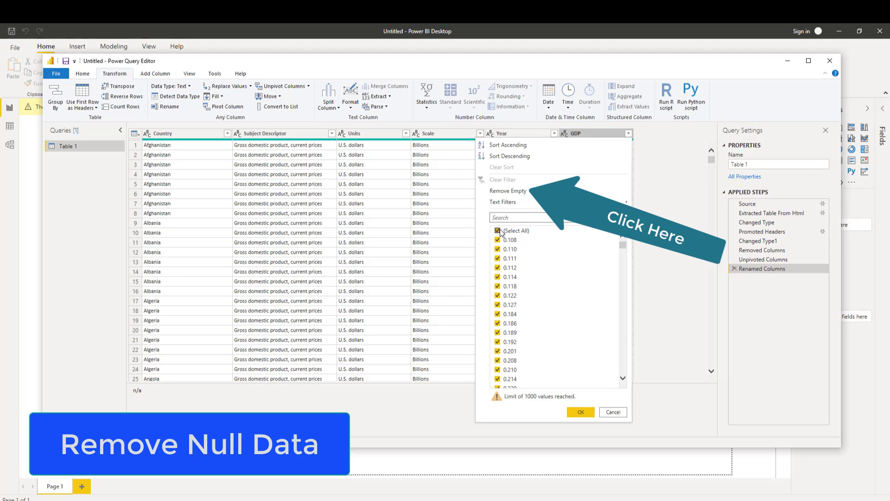
{"action": "left_click", "coordinate": [508, 191]}
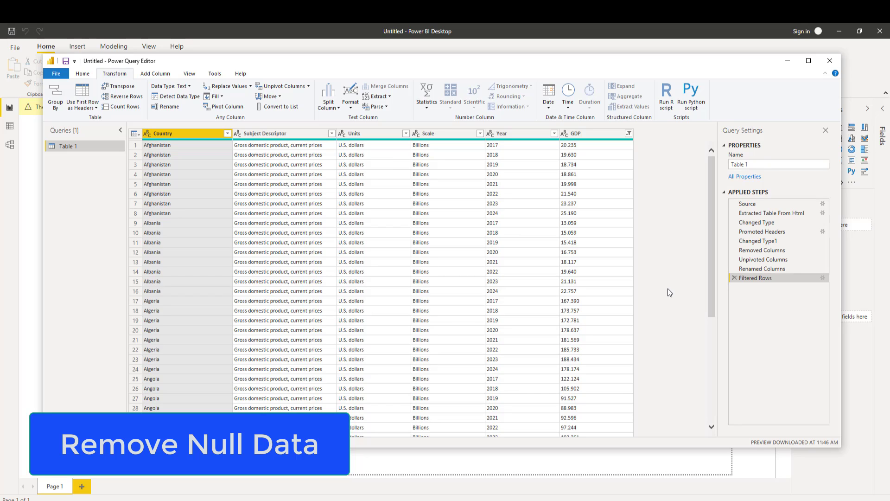
{"action": "left_click", "coordinate": [601, 226]}
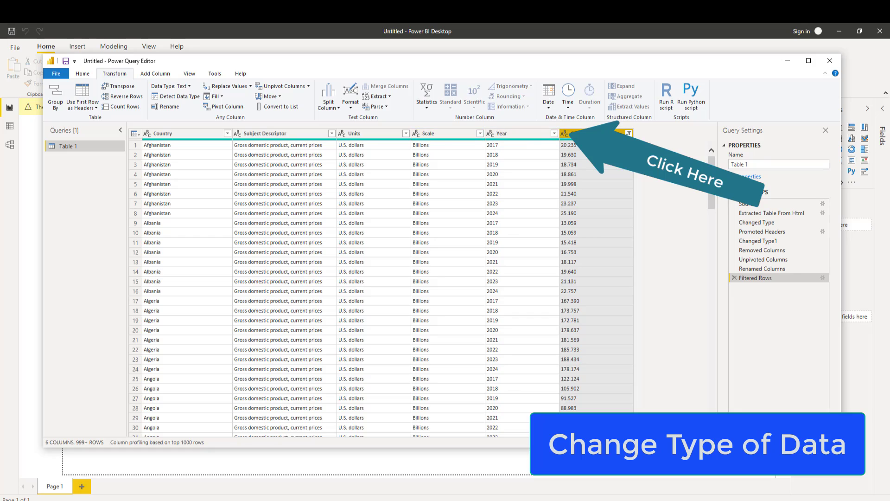
{"action": "left_click", "coordinate": [564, 133]}
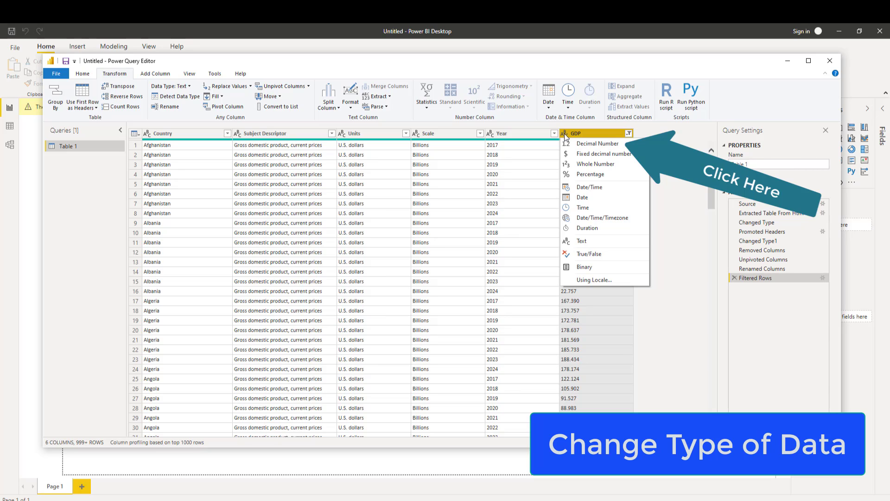
{"action": "left_click", "coordinate": [600, 143]}
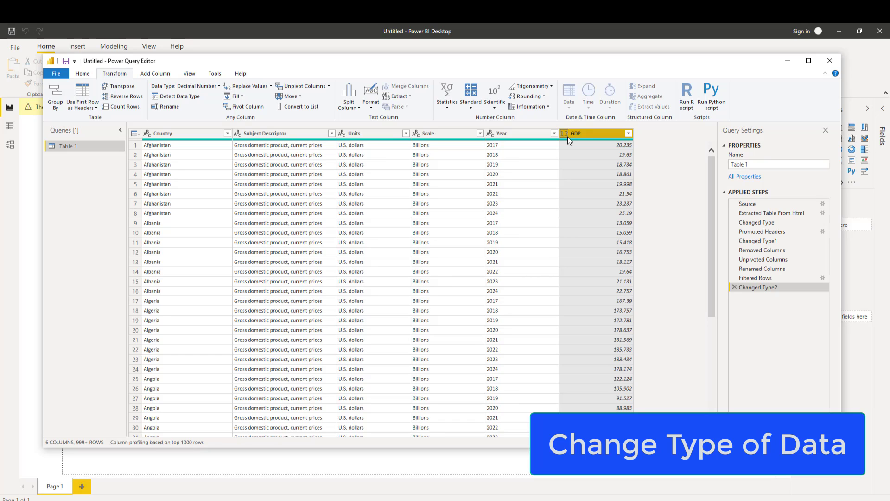
Automatically detect the data types of the Country through Year columns
{"action": "left_click", "coordinate": [177, 133]}
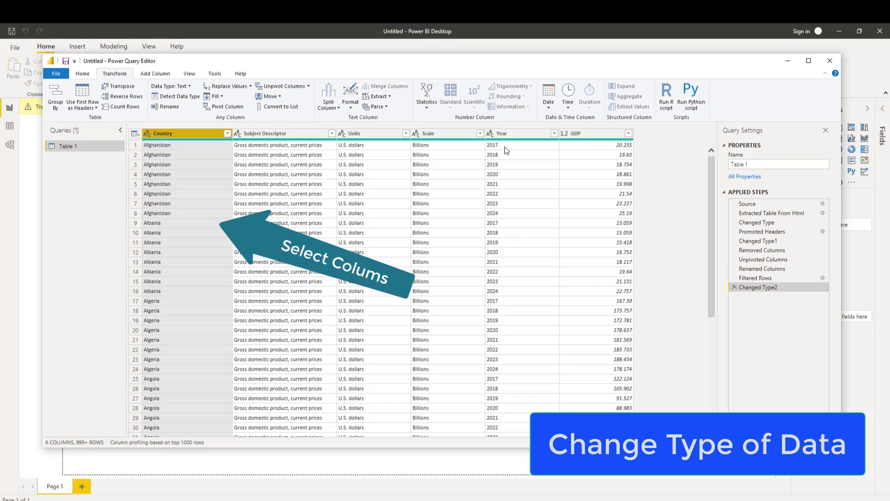
{"action": "left_click", "coordinate": [510, 134], "text": "ctrl"}
{"action": "left_click", "coordinate": [510, 134], "text": "shift"}
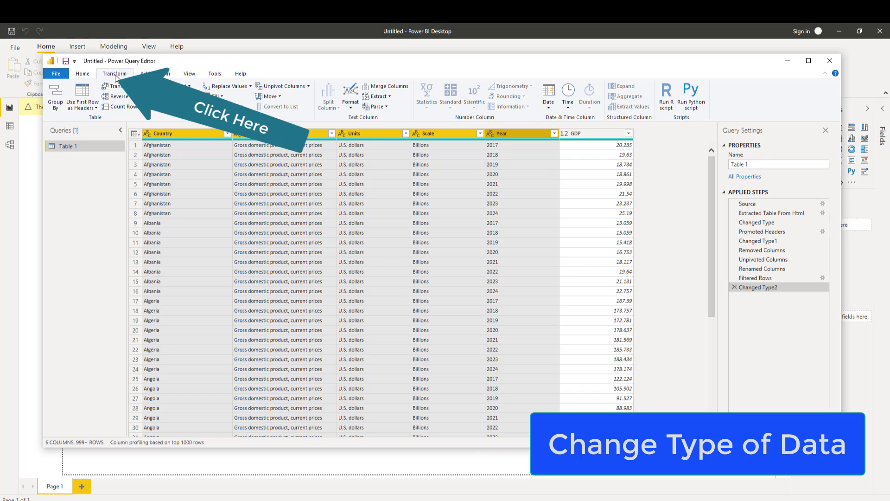
{"action": "left_click", "coordinate": [188, 99]}
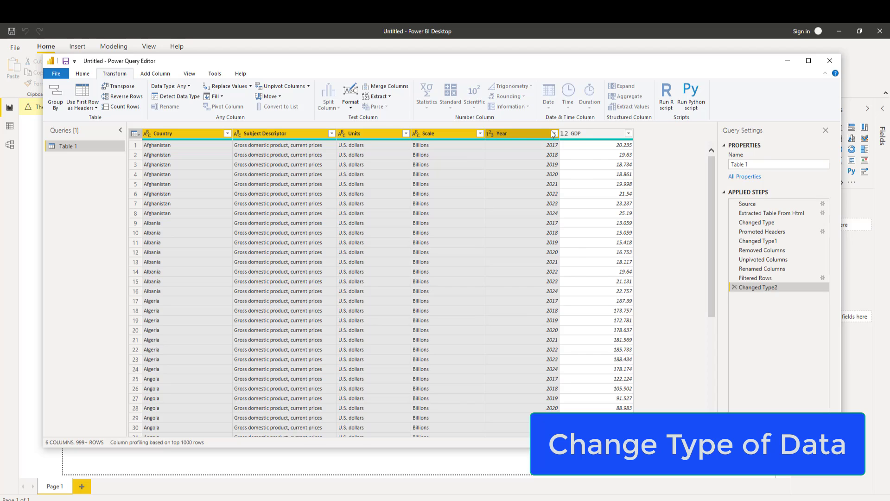
{"action": "left_click", "coordinate": [490, 134]}
{"action": "left_click", "coordinate": [675, 172]}
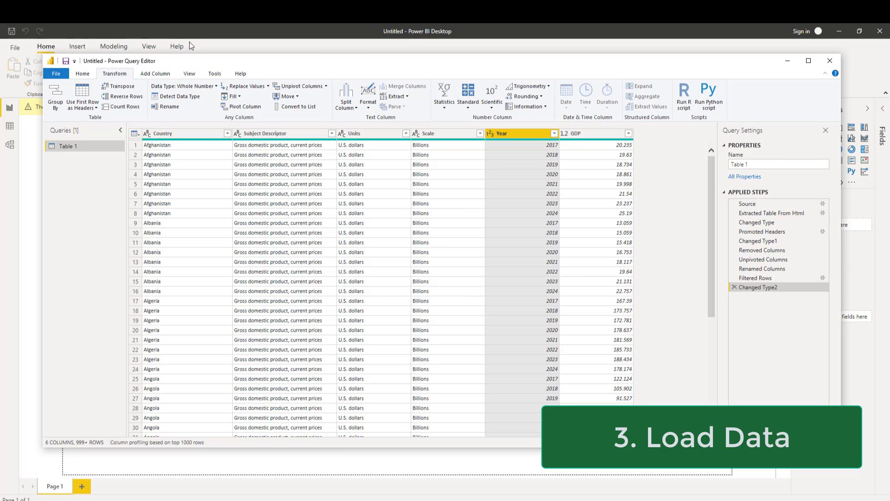
Close Power Query Editor and apply the query changes to load Table 1 into the report
{"action": "left_click", "coordinate": [85, 78]}
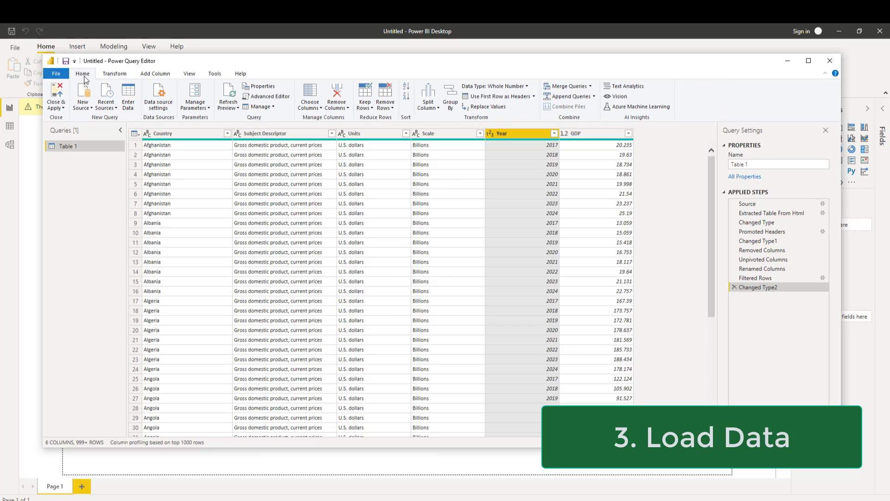
{"action": "left_click", "coordinate": [53, 102]}
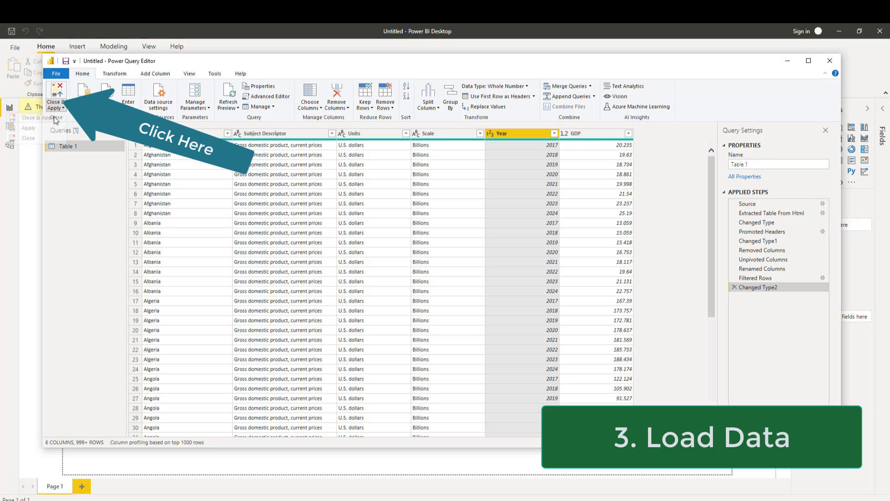
{"action": "left_click", "coordinate": [38, 118]}
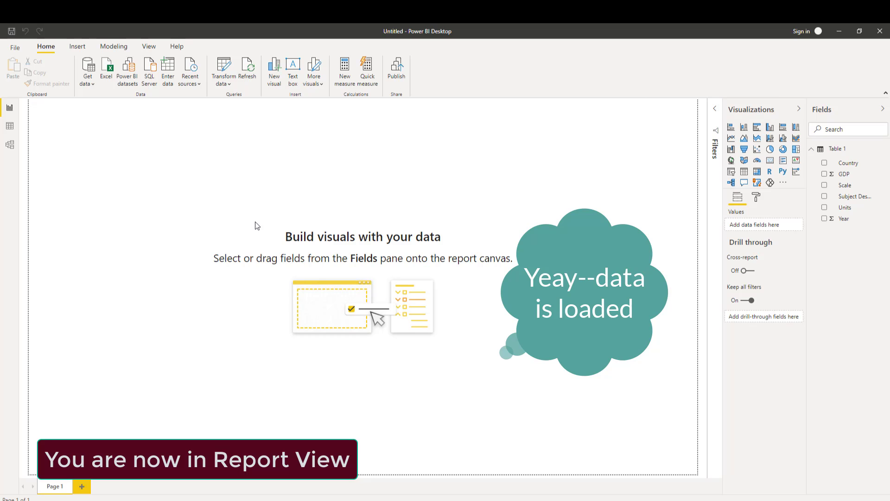
Save the report in the Dropbox folder as a Power BI file named TutorialPBI
{"action": "left_click", "coordinate": [14, 48]}
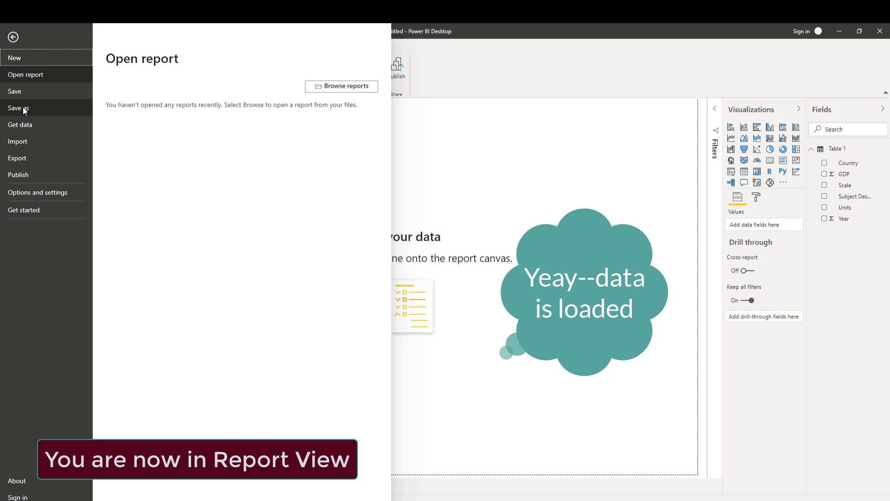
{"action": "key", "text": "Escape"}
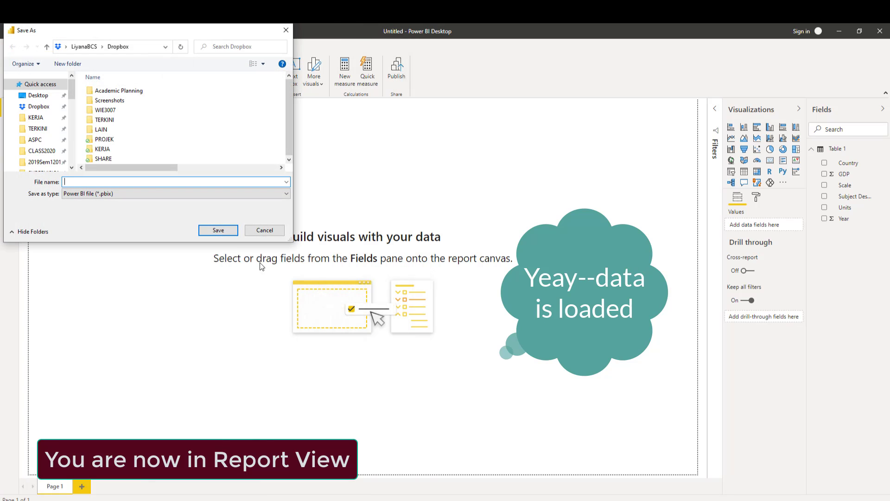
{"action": "left_click", "coordinate": [44, 107]}
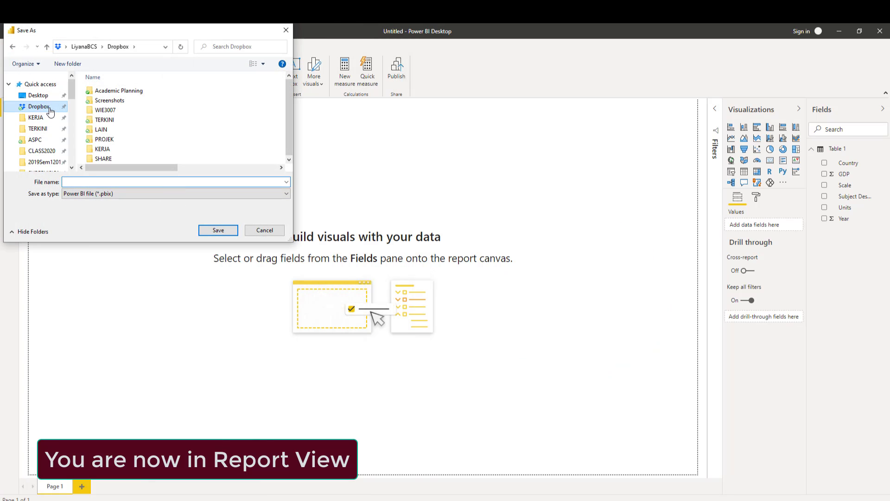
{"action": "left_click", "coordinate": [100, 181]}
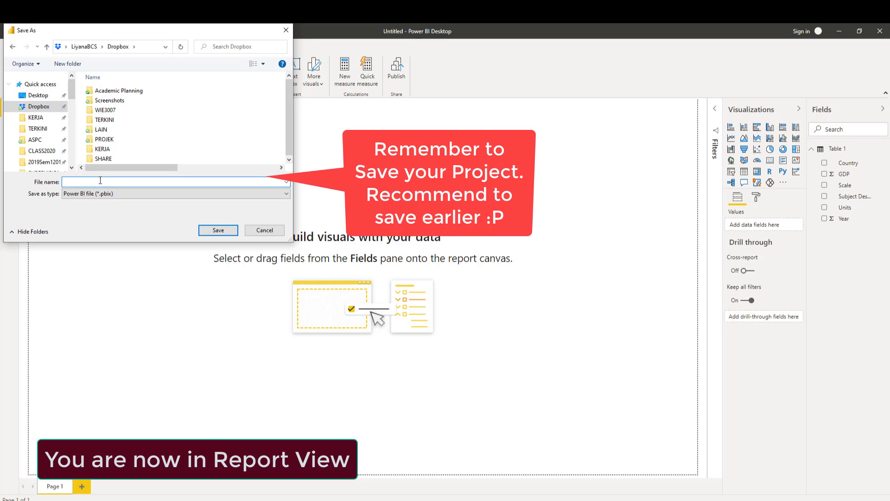
{"action": "type", "text": "TutorialPBI"}
{"action": "left_click", "coordinate": [216, 231]}
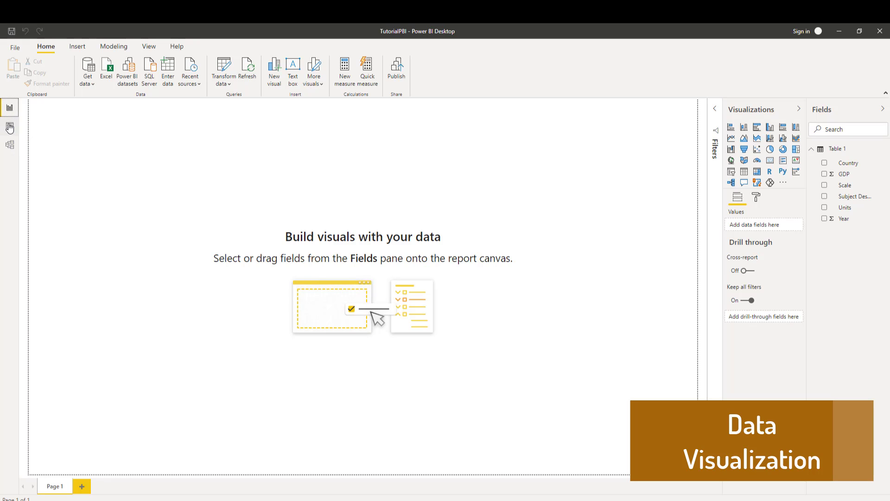
Look at Table 1 in the data view and the model view, and return to the report view
{"action": "left_click", "coordinate": [10, 126]}
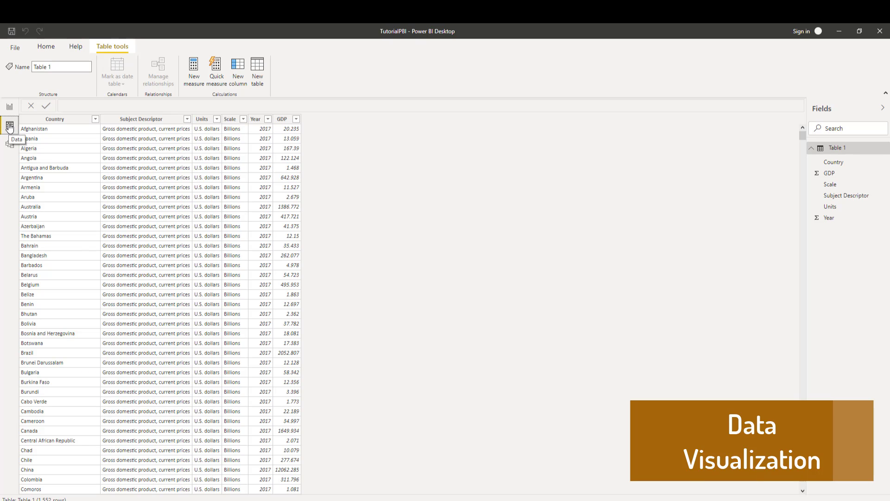
{"action": "left_click", "coordinate": [10, 144]}
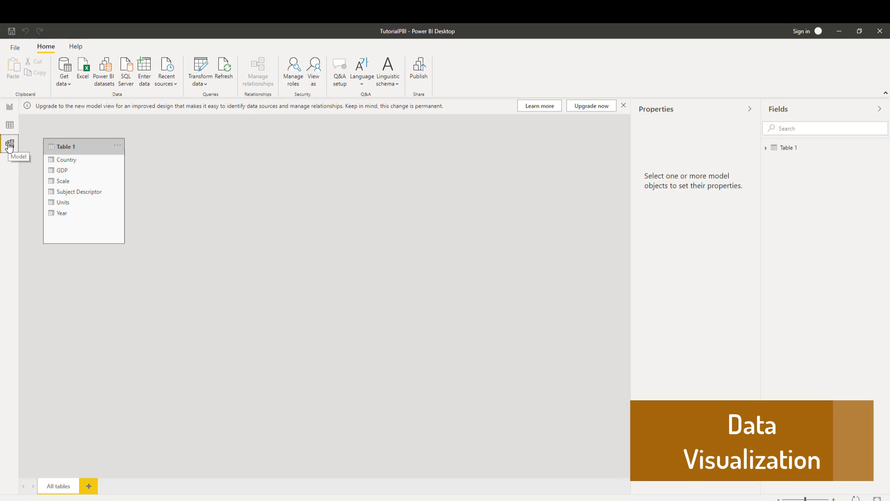
{"action": "left_click", "coordinate": [10, 112]}
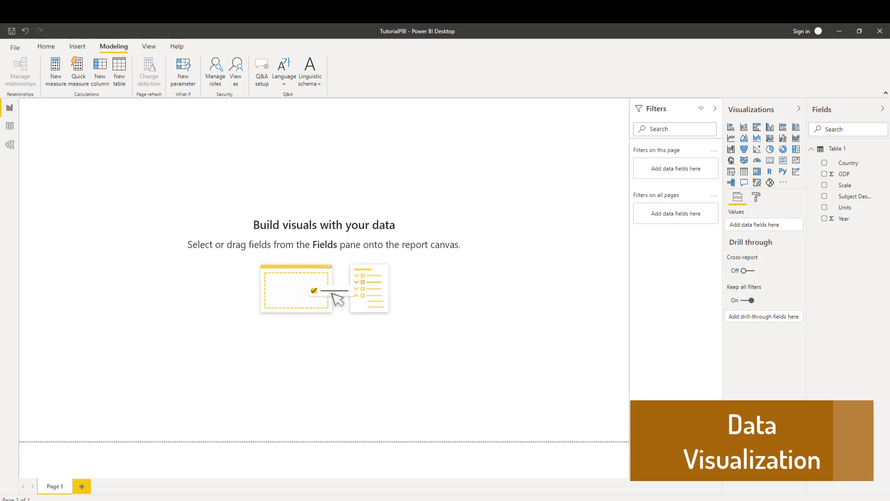
Add a stacked column chart to the report page and set the Country field's data category to Country
{"action": "left_click", "coordinate": [744, 128]}
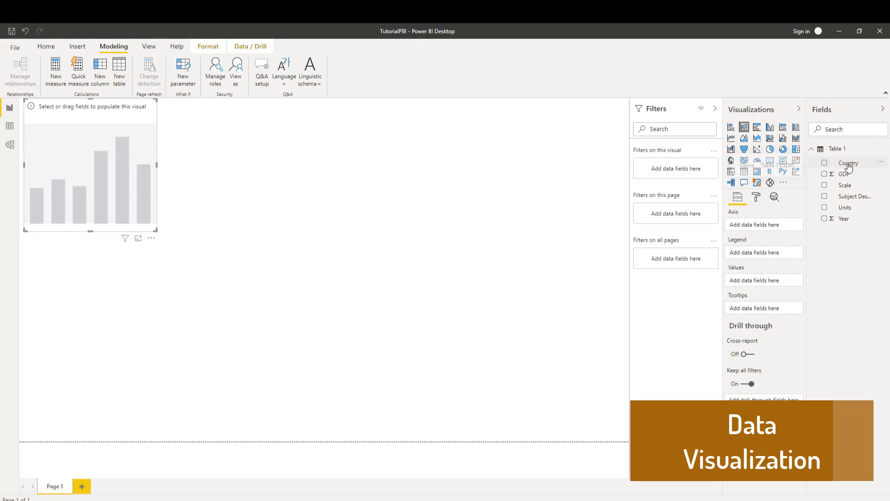
{"action": "left_click", "coordinate": [884, 166]}
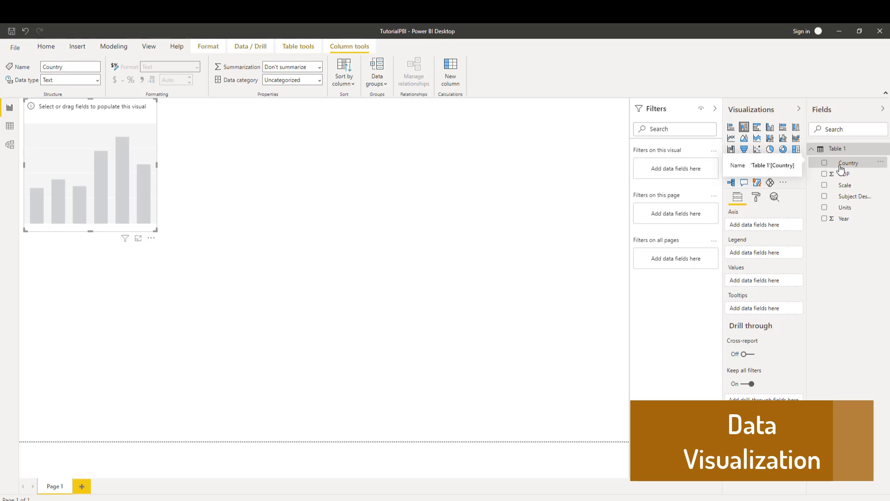
{"action": "left_click", "coordinate": [319, 81]}
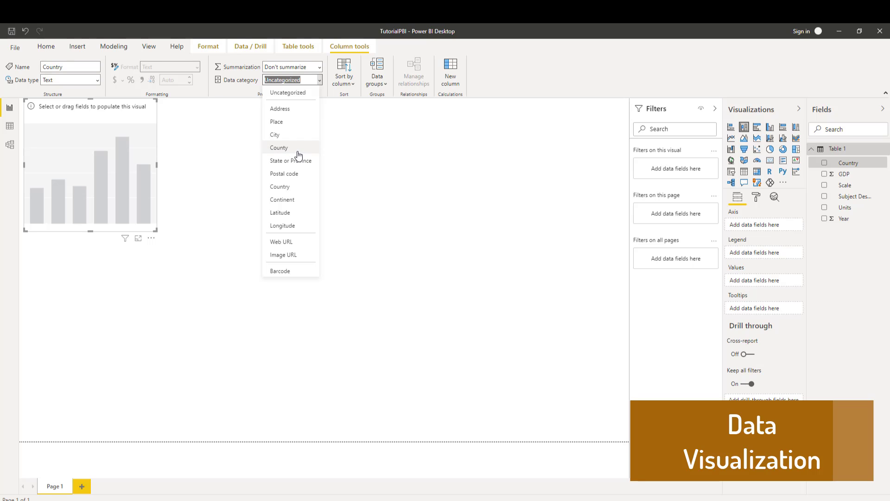
{"action": "left_click", "coordinate": [294, 189]}
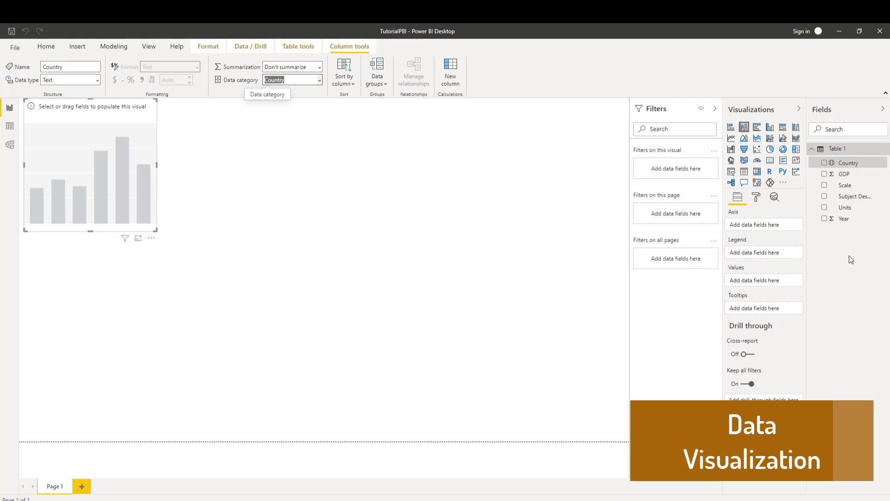
Plot GDP as the chart's values with Year on the axis and Country as legend, and enlarge the chart across most of the page
{"action": "left_click", "coordinate": [825, 175]}
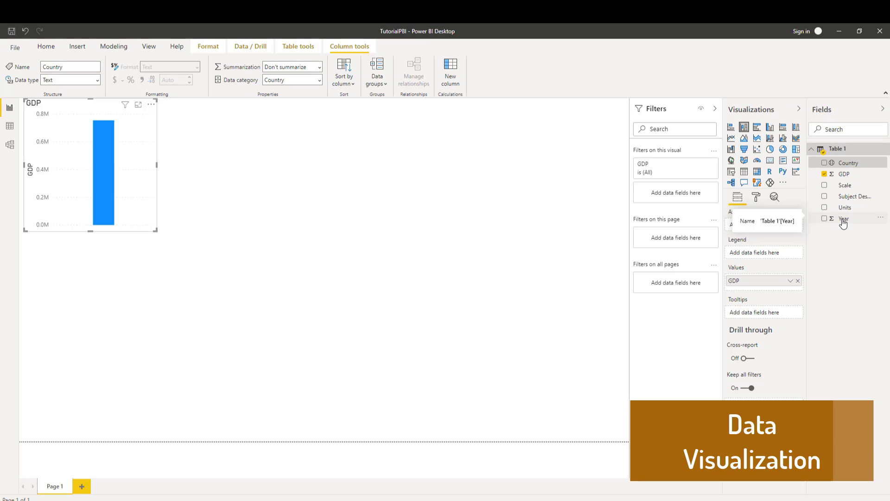
{"action": "left_click_drag", "start_coordinate": [843, 223], "coordinate": [756, 228]}
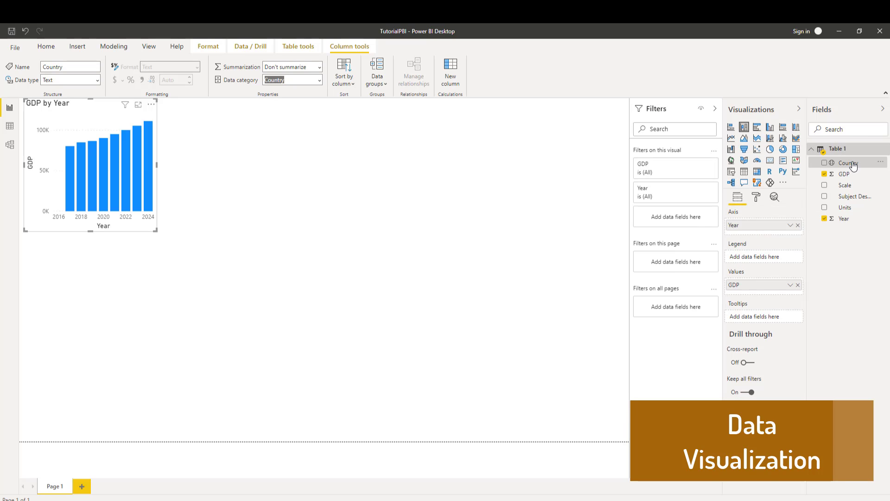
{"action": "left_click_drag", "start_coordinate": [853, 166], "coordinate": [772, 260]}
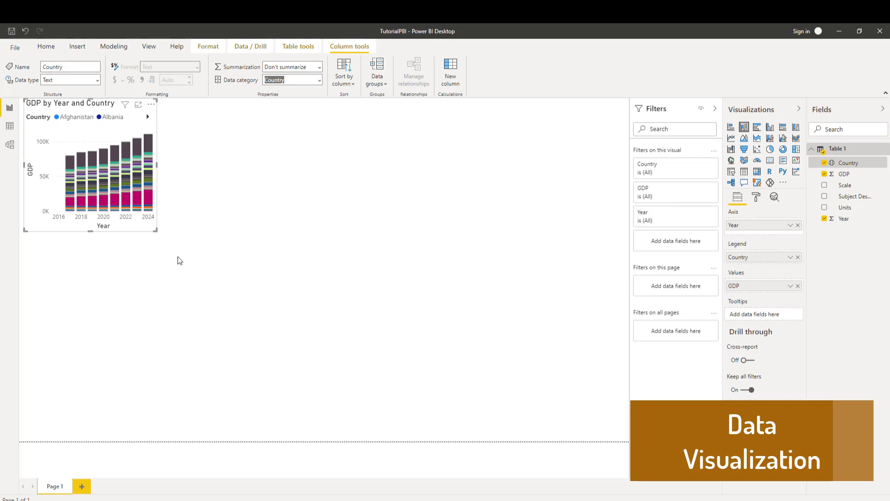
{"action": "left_click_drag", "start_coordinate": [156, 231], "coordinate": [535, 392]}
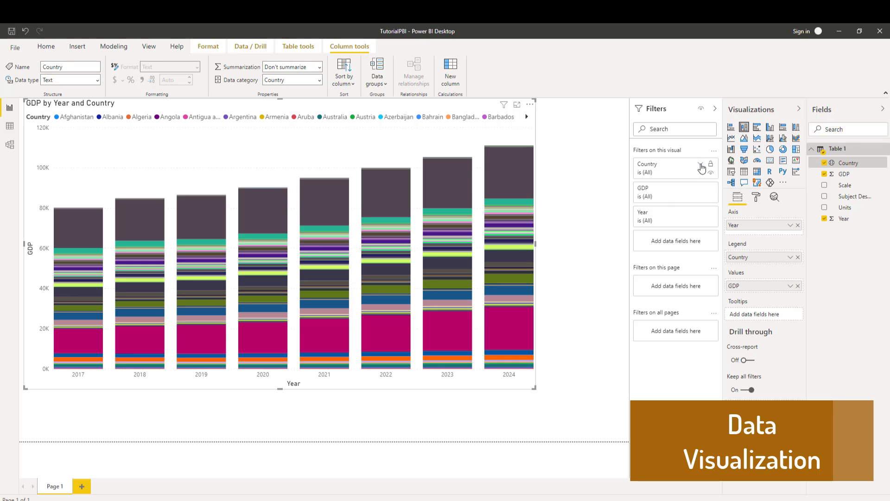
Filter the chart's Country field to the Top 10 items by GDP value and apply the filter
{"action": "left_click", "coordinate": [700, 165]}
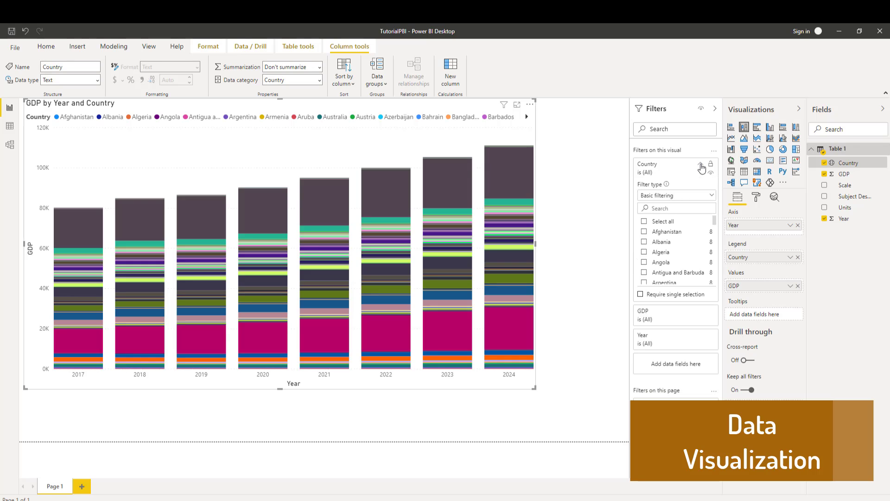
{"action": "left_click", "coordinate": [709, 197]}
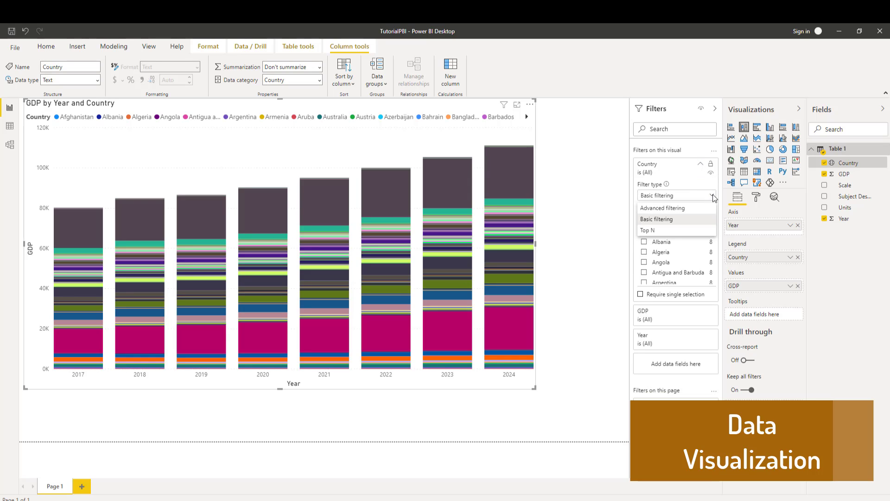
{"action": "left_click", "coordinate": [672, 230]}
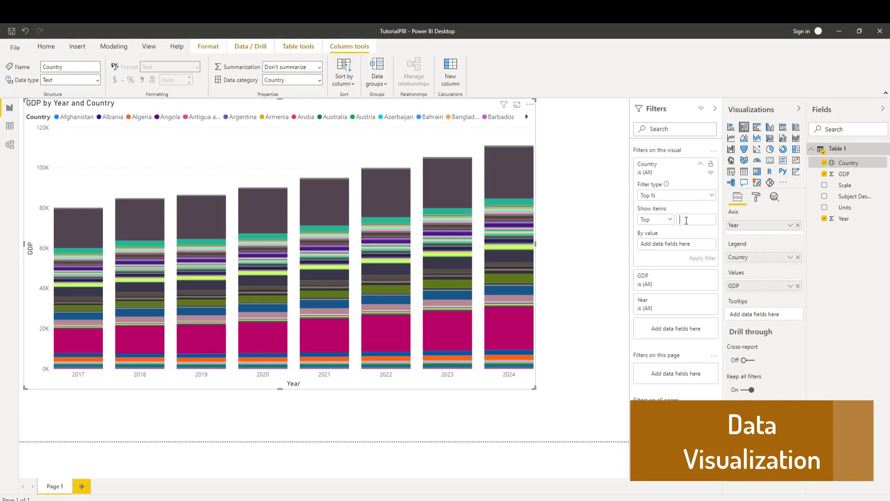
{"action": "type", "text": "10"}
{"action": "left_click_drag", "start_coordinate": [844, 174], "coordinate": [677, 249]}
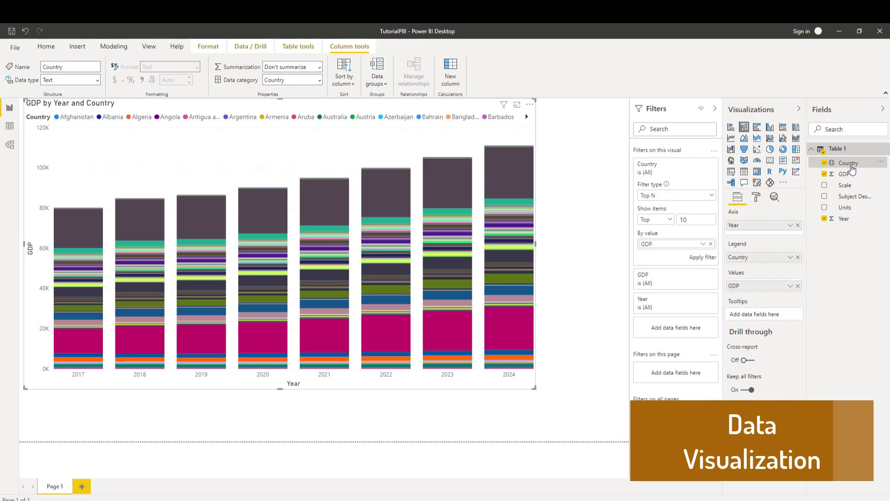
{"action": "left_click", "coordinate": [704, 258]}
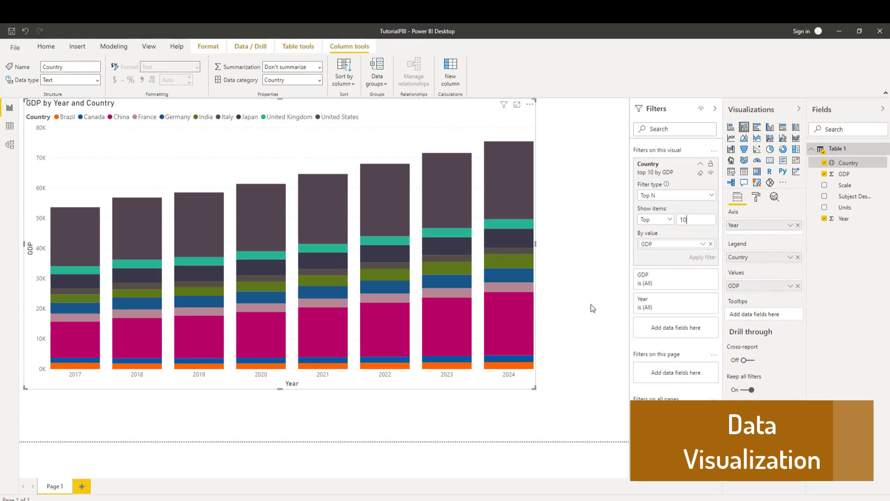